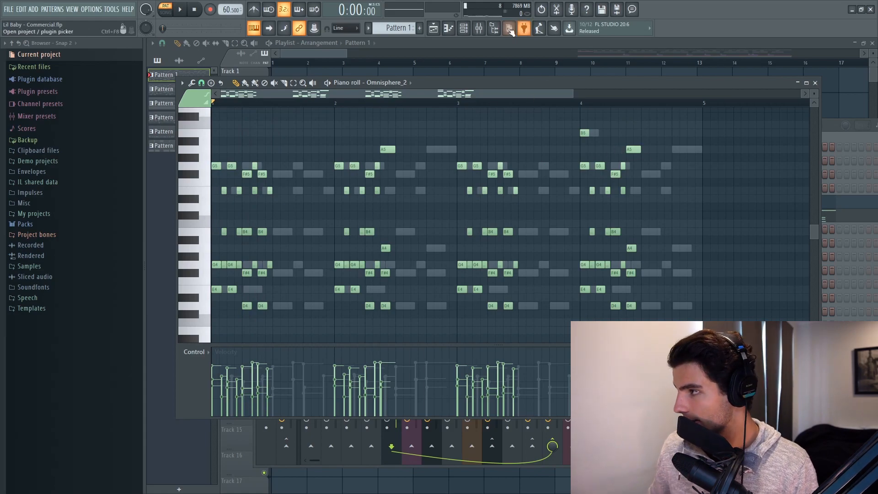
Step: Inspect Gross Beat's 1/2 Speed preset on the Omnisphere_2 #2 mixer track and play Pattern 1's Omnisphere_2 notes
{"action": "key", "text": "F9"}
{"action": "left_click", "coordinate": [734, 265]}
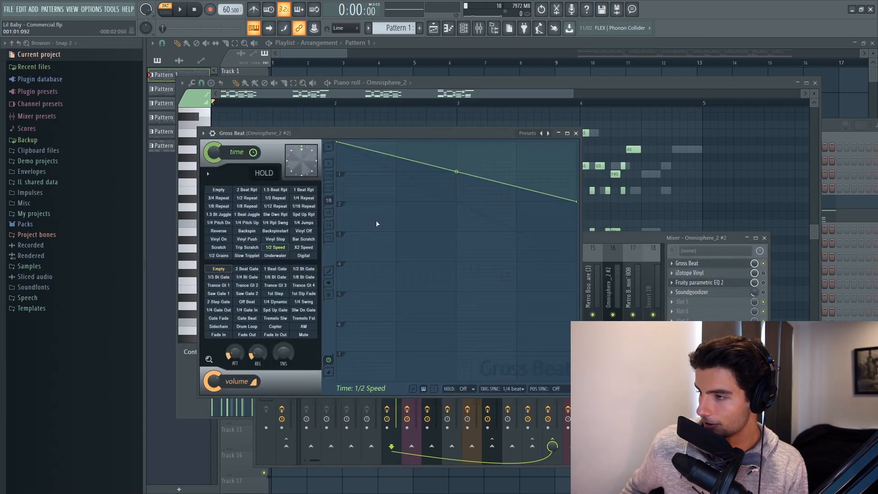
{"action": "left_click", "coordinate": [526, 83]}
{"action": "key", "text": "space"}
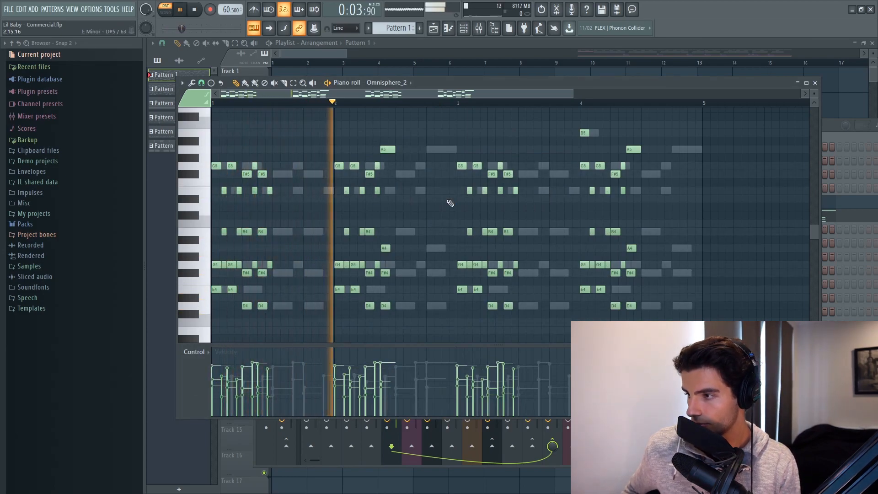
Step: Stop playback and view the Omnisphere_2 #3 channel's notes in the piano roll
{"action": "key", "text": "space"}
{"action": "scroll", "coordinate": [430, 208], "scroll_direction": "down", "scroll_amount": 1}
{"action": "left_click", "coordinate": [842, 219]}
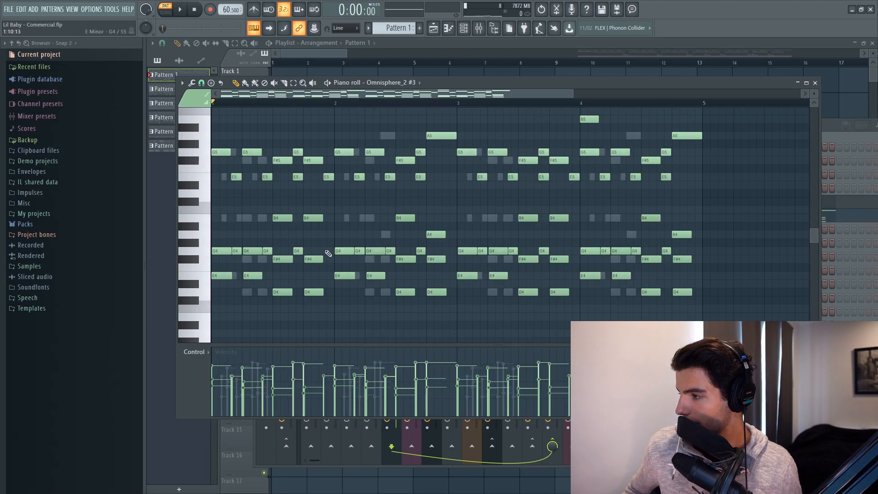
Step: During playback, open and enable iZotope Vinyl, Fruity parametric EQ 2 and Soundgoodizer in turn on the Omnisphere_2 #2 mixer track
{"action": "left_click", "coordinate": [843, 203]}
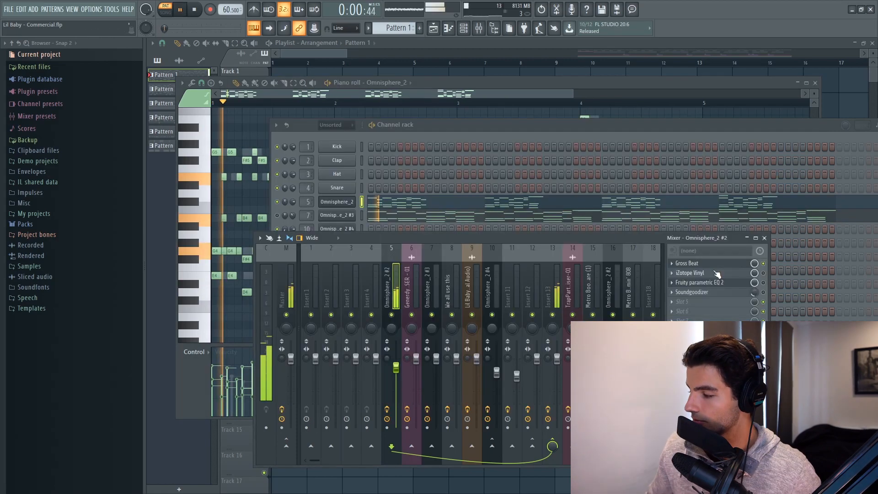
{"action": "left_click", "coordinate": [716, 273]}
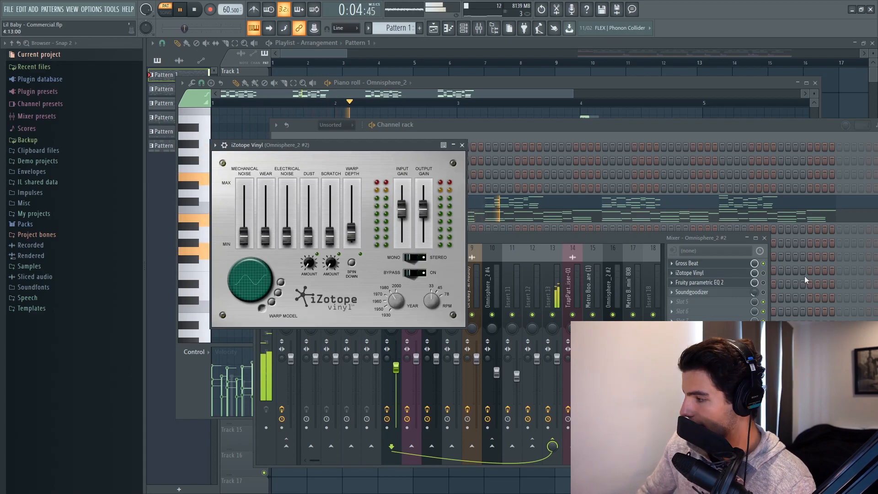
{"action": "left_click", "coordinate": [770, 279]}
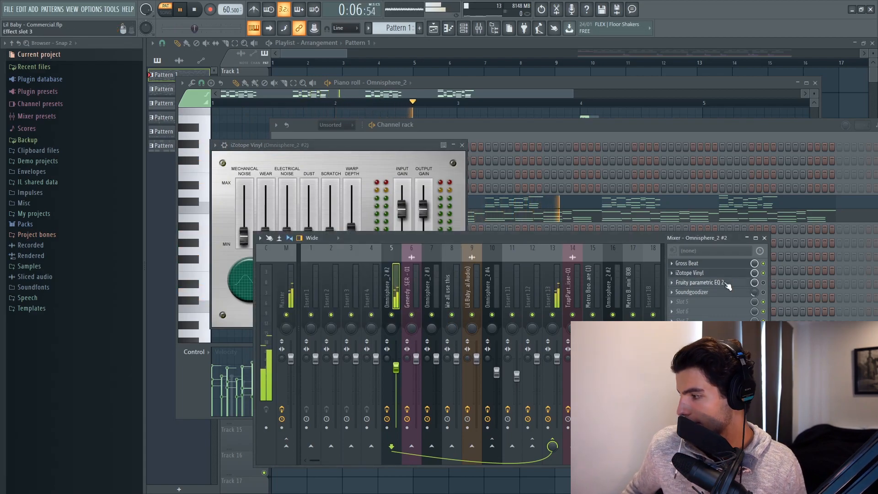
{"action": "left_click", "coordinate": [699, 282]}
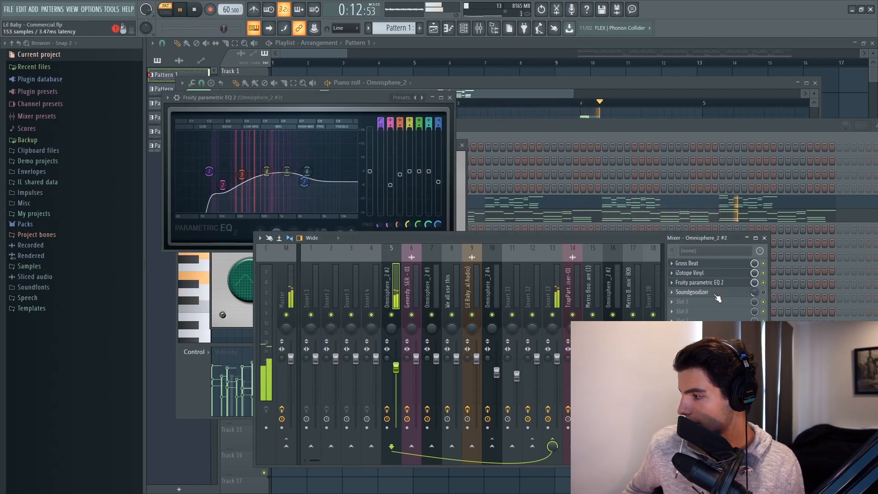
{"action": "left_click", "coordinate": [691, 291]}
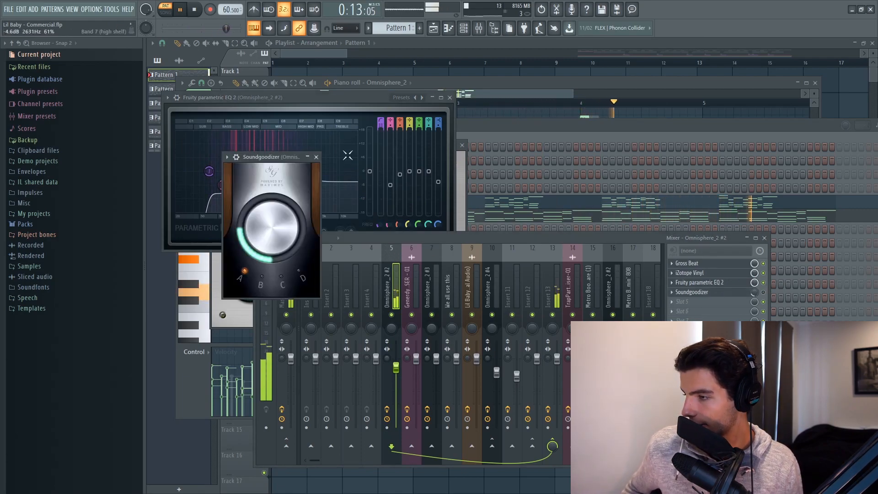
{"action": "left_click", "coordinate": [763, 293]}
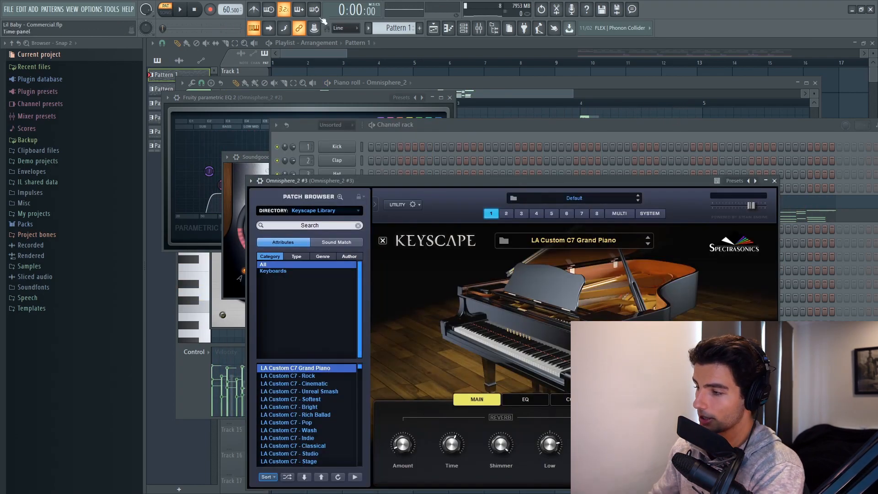
Step: Inspect both Pitchwheel effects on the Omnisphere_2 #3 mixer track and enable its Soundgoodizer
{"action": "left_click", "coordinate": [466, 127]}
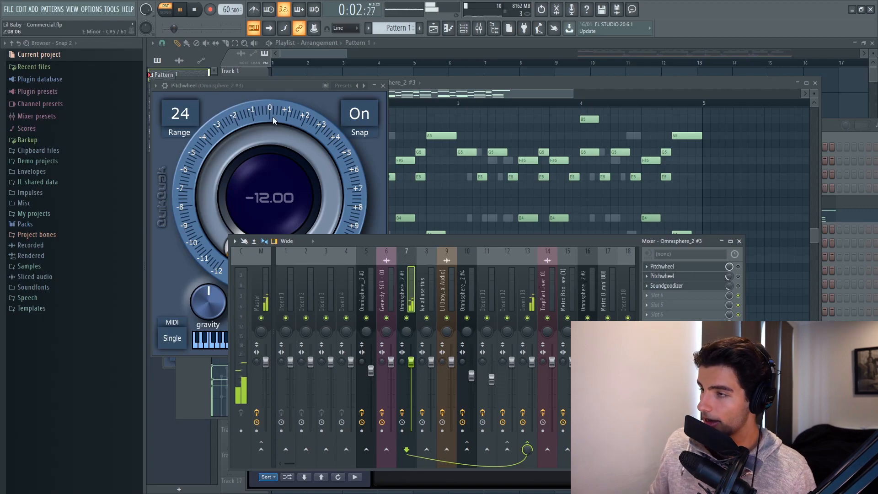
{"action": "left_click", "coordinate": [279, 87]}
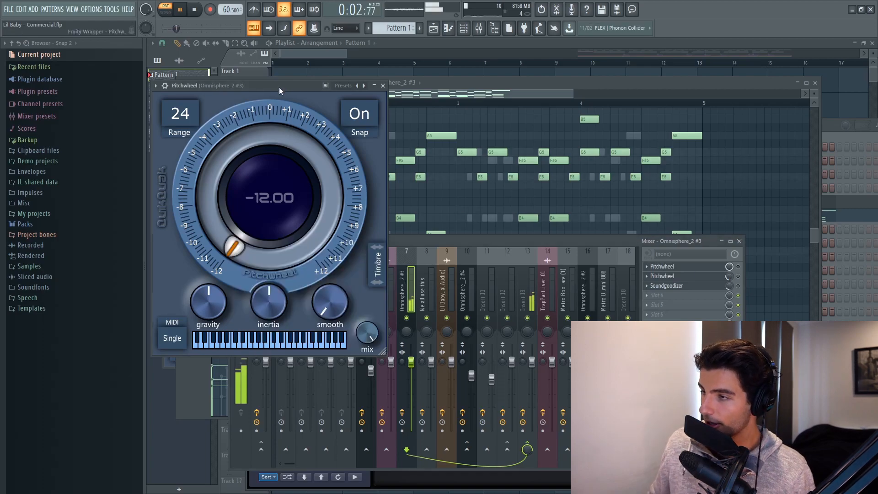
{"action": "left_click", "coordinate": [743, 259]}
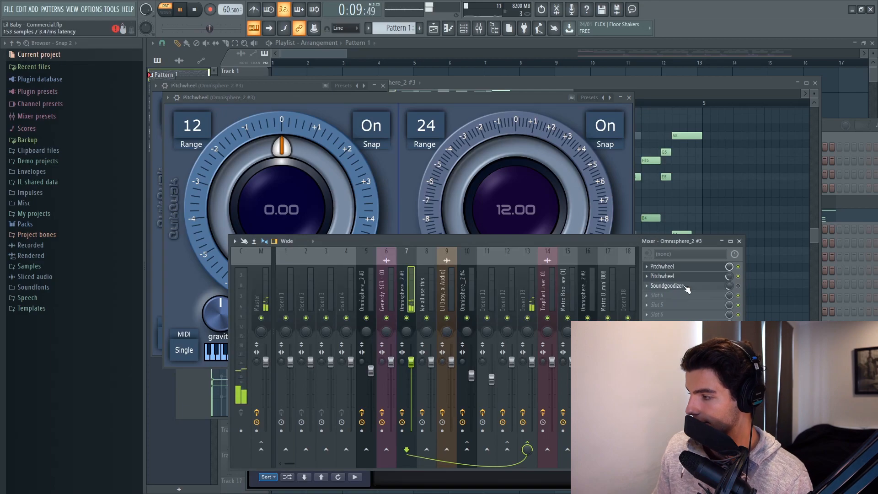
{"action": "left_click", "coordinate": [716, 286]}
{"action": "left_click", "coordinate": [739, 285]}
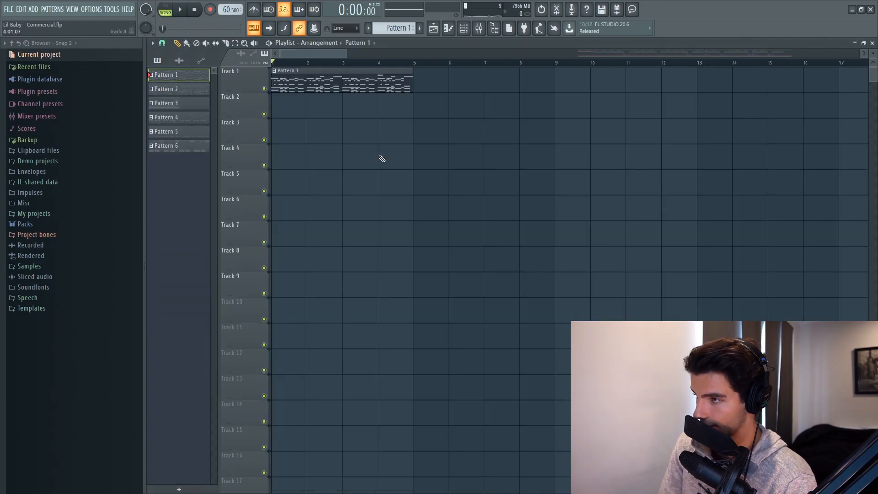
Step: Play Pattern 1 in the playlist and audition Pattern 3's layered channels, including the Chimeatron - Chimes Big Bells patch
{"action": "key", "text": "space"}
{"action": "scroll", "coordinate": [321, 117], "scroll_direction": "up", "scroll_amount": 1}
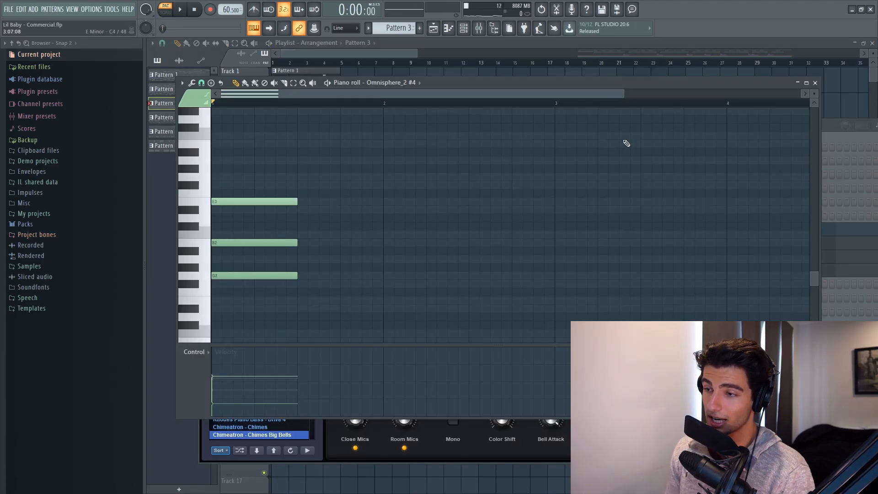
{"action": "key", "text": "space"}
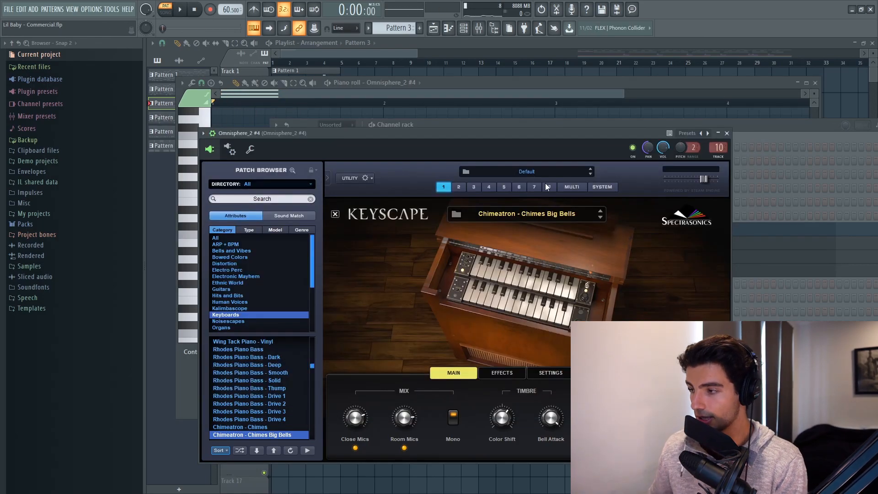
{"action": "left_click", "coordinate": [780, 140]}
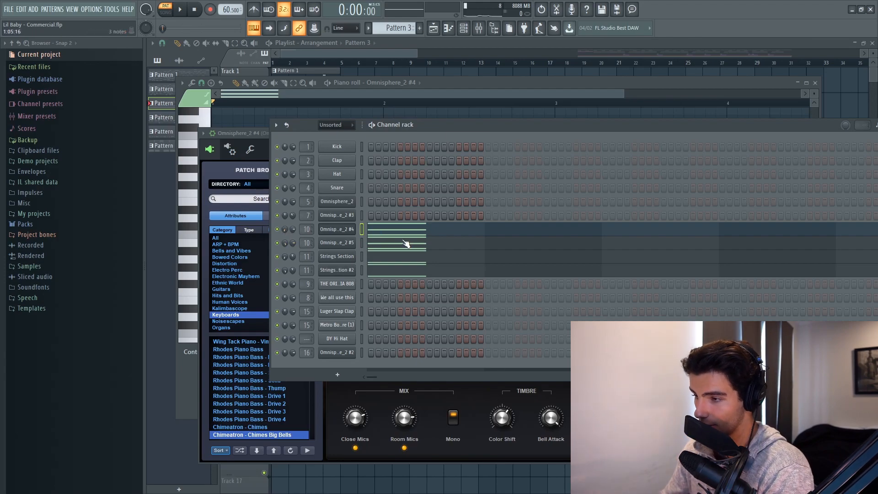
{"action": "key", "text": "space"}
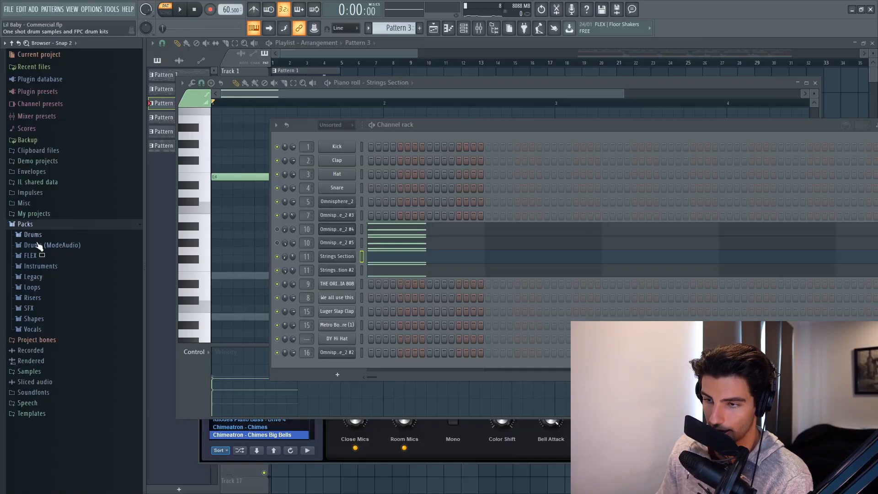
Step: Locate the Strings Section preset in the Orchestral instruments pack and play that channel's notes in Pattern 3
{"action": "left_click", "coordinate": [48, 267]}
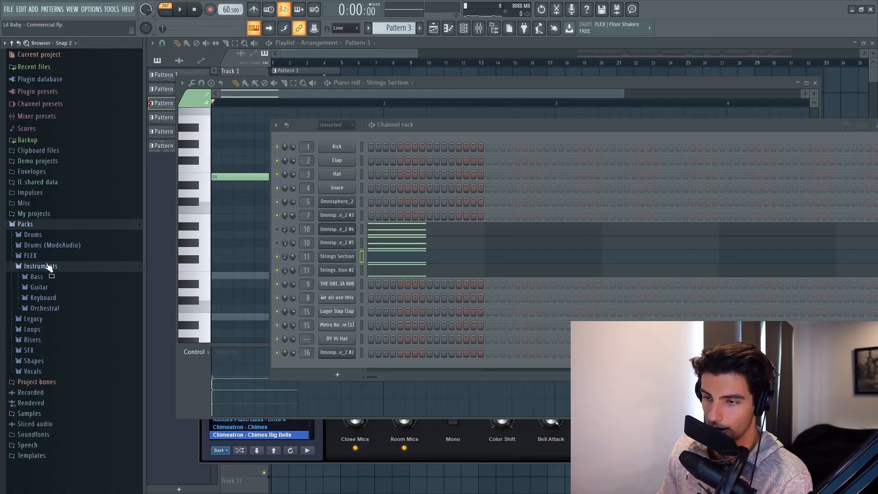
{"action": "left_click", "coordinate": [45, 308]}
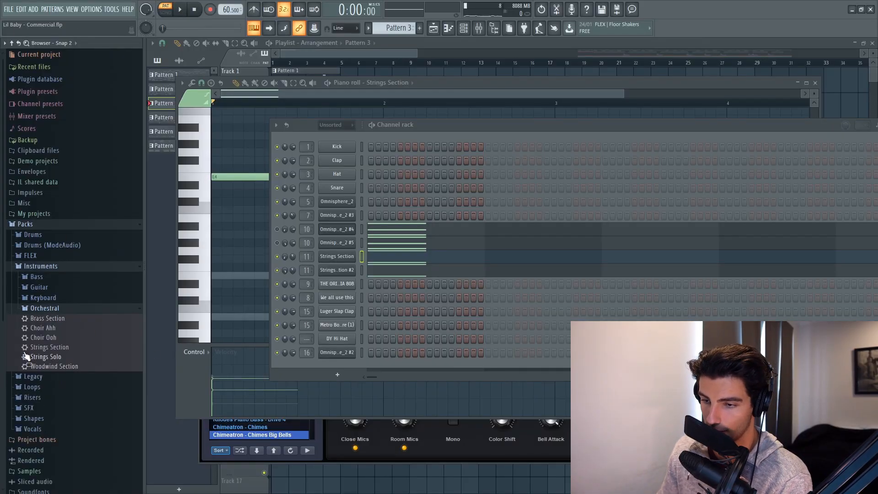
{"action": "left_click", "coordinate": [254, 210]}
{"action": "scroll", "coordinate": [255, 210], "scroll_direction": "up", "scroll_amount": 4}
{"action": "scroll", "coordinate": [258, 209], "scroll_direction": "down", "scroll_amount": 1}
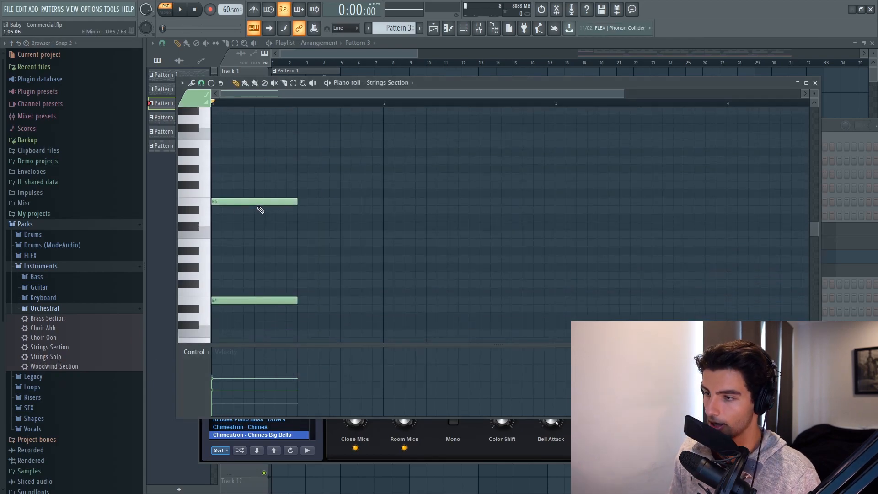
{"action": "key", "text": "space"}
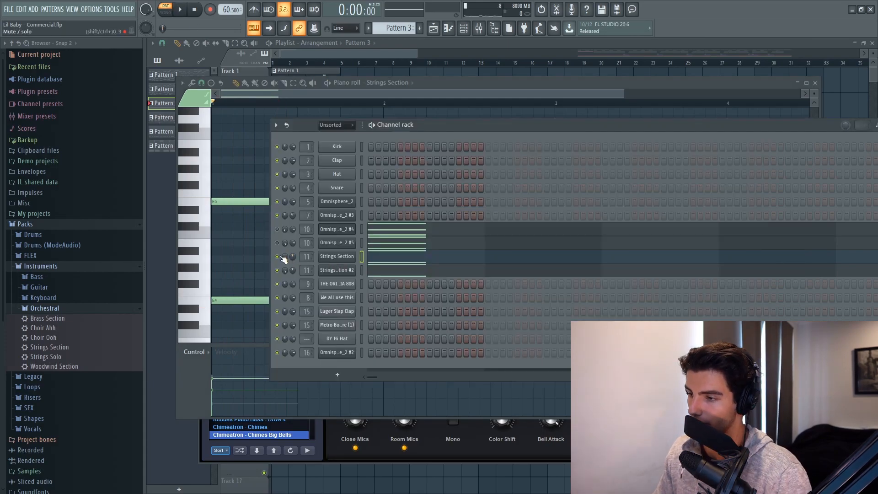
Step: Place Pattern 3 on Track 2 of the playlist beneath Pattern 1 and play the arrangement
{"action": "key", "text": "F12"}
{"action": "left_click", "coordinate": [361, 108]}
{"action": "key", "text": "space"}
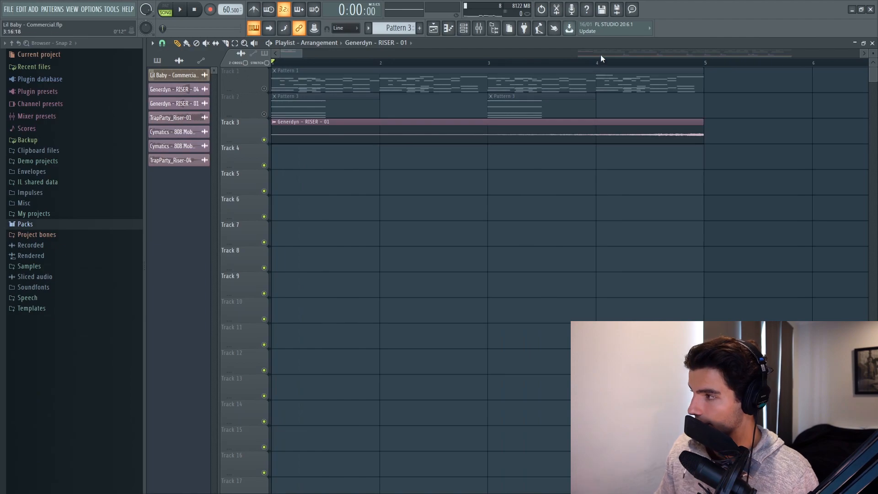
Step: Play the Generdyn - RISER - 01 clip and examine Fruity Compressor, Fruity Chorus and Kickstart on its mixer track
{"action": "key", "text": "space"}
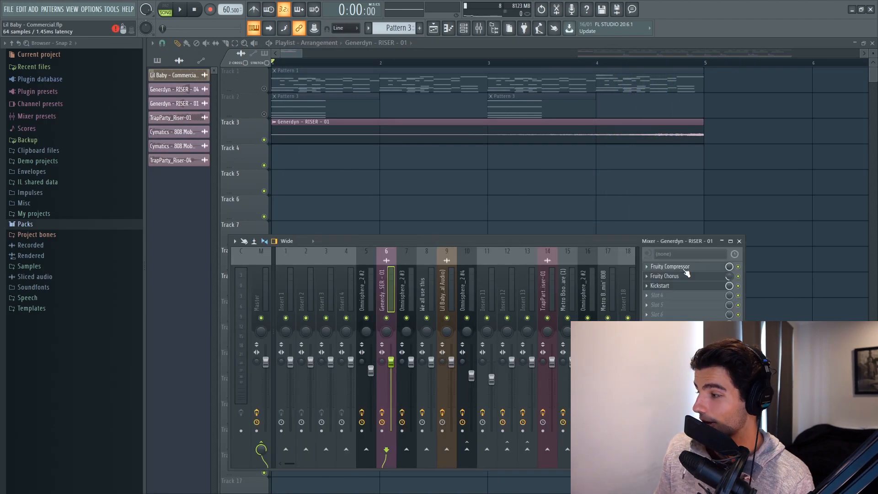
{"action": "left_click", "coordinate": [685, 269]}
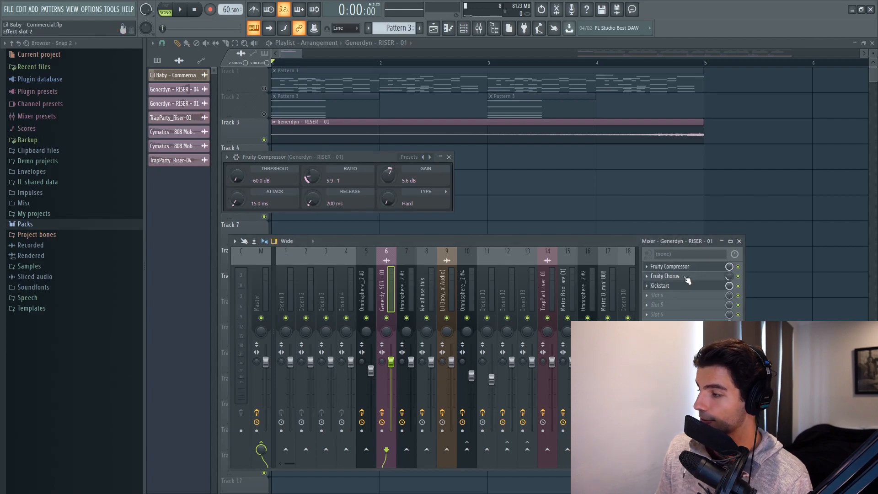
{"action": "left_click", "coordinate": [686, 276]}
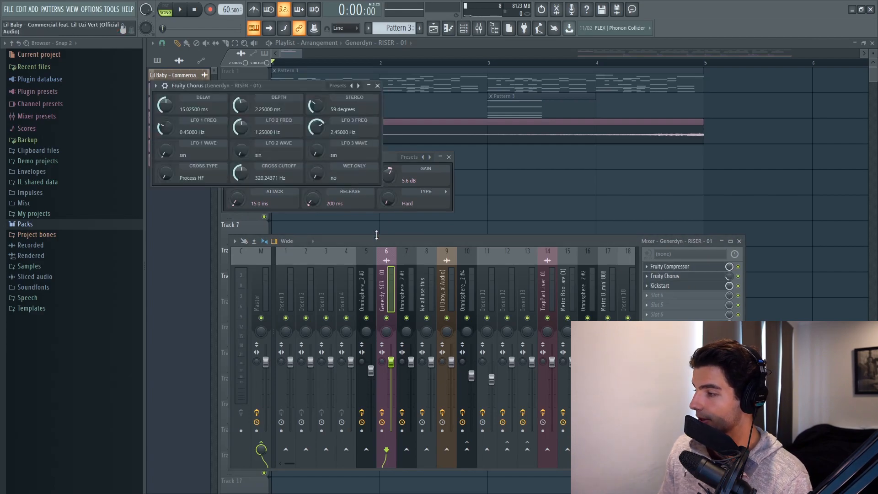
{"action": "left_click", "coordinate": [684, 286]}
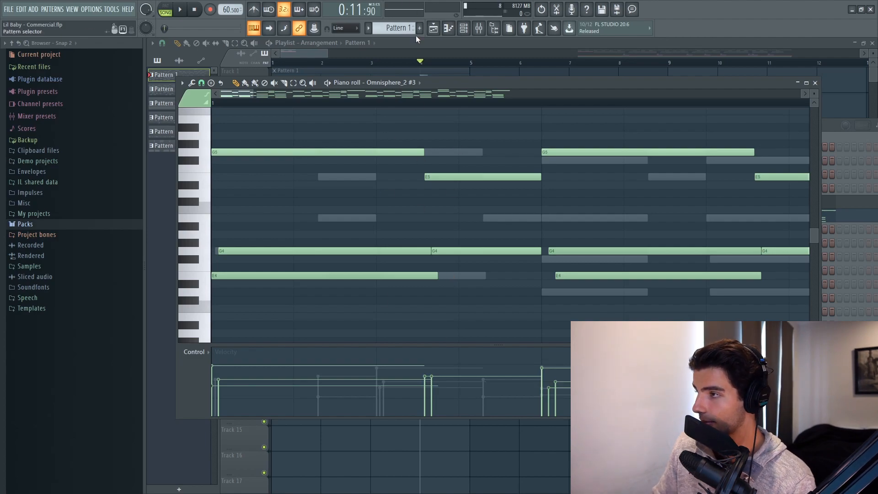
Step: Examine and play Pattern 2's Omnisphere_2 #3 notes, and listen to the arrangement from bar 3
{"action": "scroll", "coordinate": [400, 28], "scroll_direction": "down", "scroll_amount": 1}
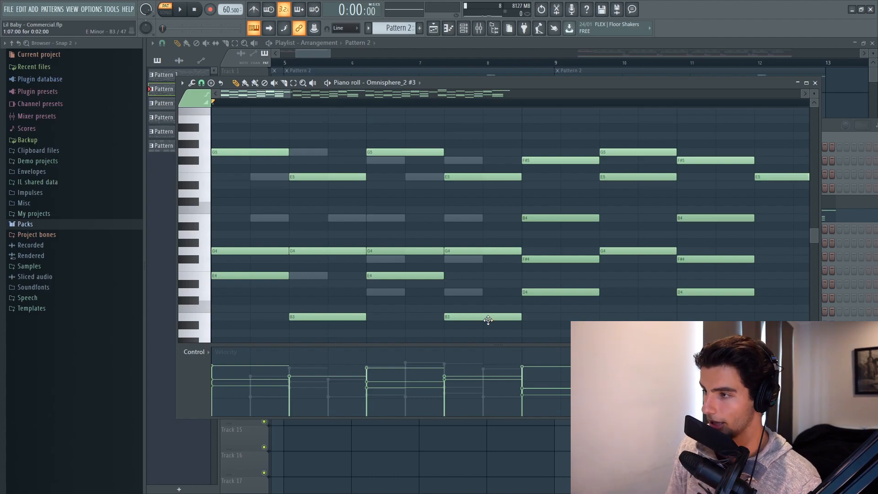
{"action": "key", "text": "space"}
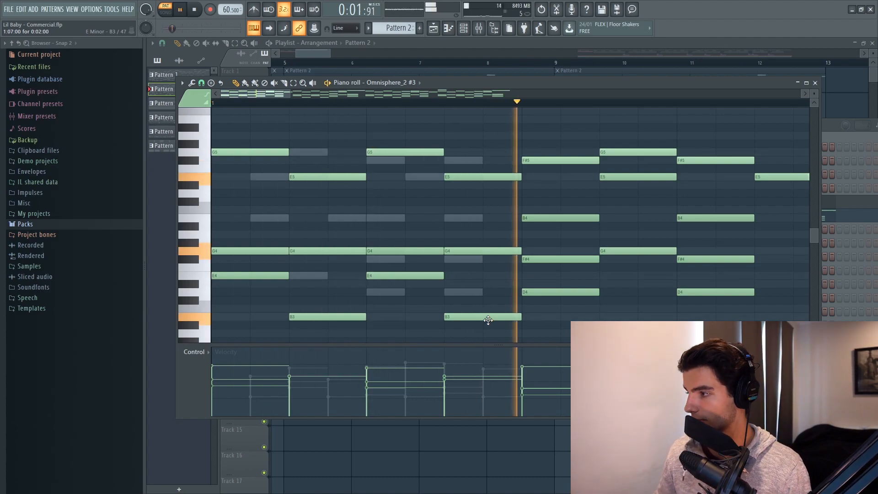
{"action": "scroll", "coordinate": [488, 320], "scroll_direction": "down", "scroll_amount": 2}
{"action": "key", "text": "space"}
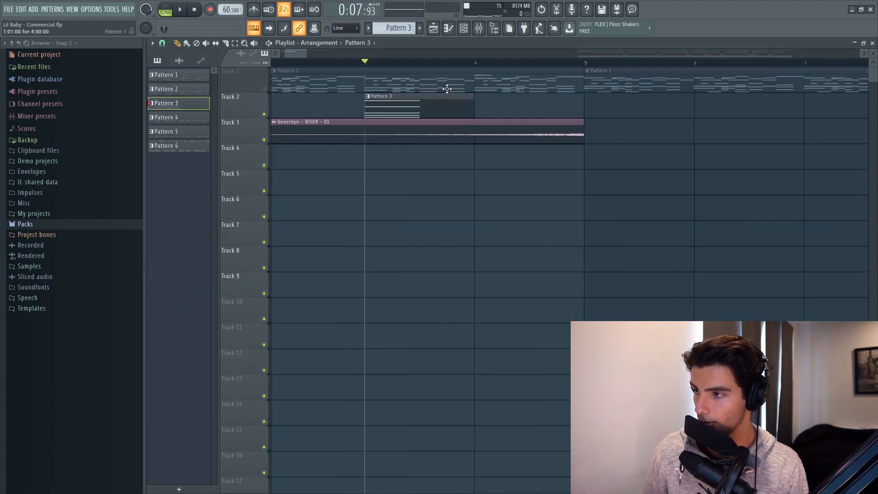
{"action": "key", "text": "space"}
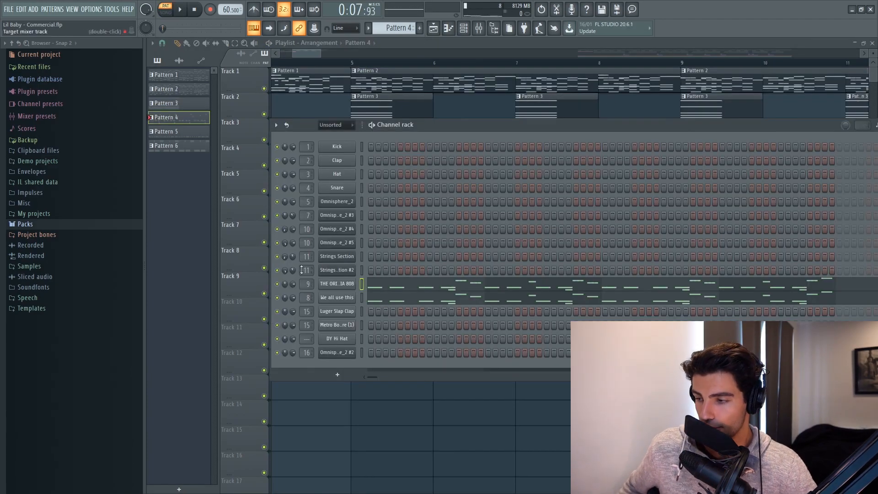
Step: Audition the We all use this sample and play Pattern 4's THE ORIGINAL 808 MAFIA 808 notes in the piano roll
{"action": "left_click", "coordinate": [341, 298]}
{"action": "left_click", "coordinate": [323, 285]}
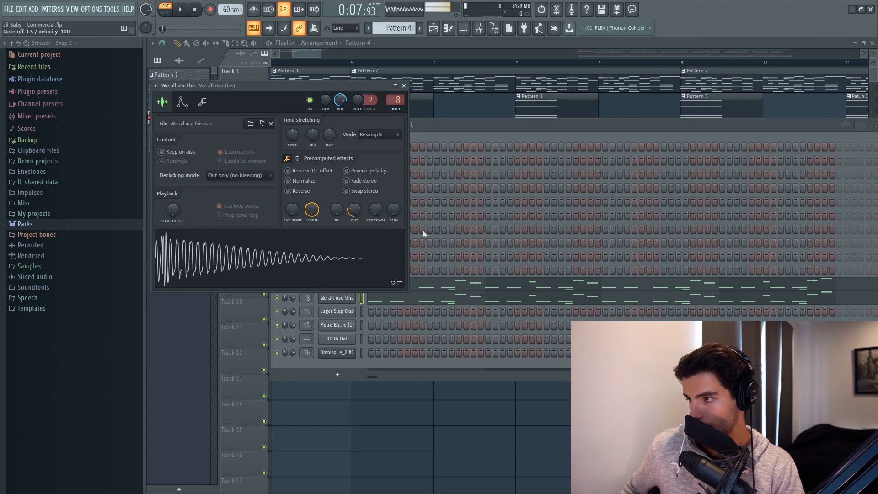
{"action": "left_click", "coordinate": [476, 128]}
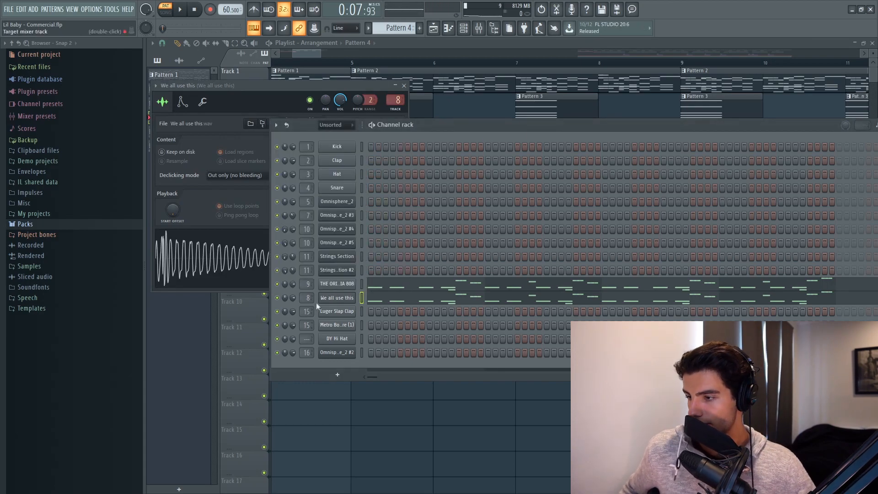
{"action": "left_click", "coordinate": [335, 284]}
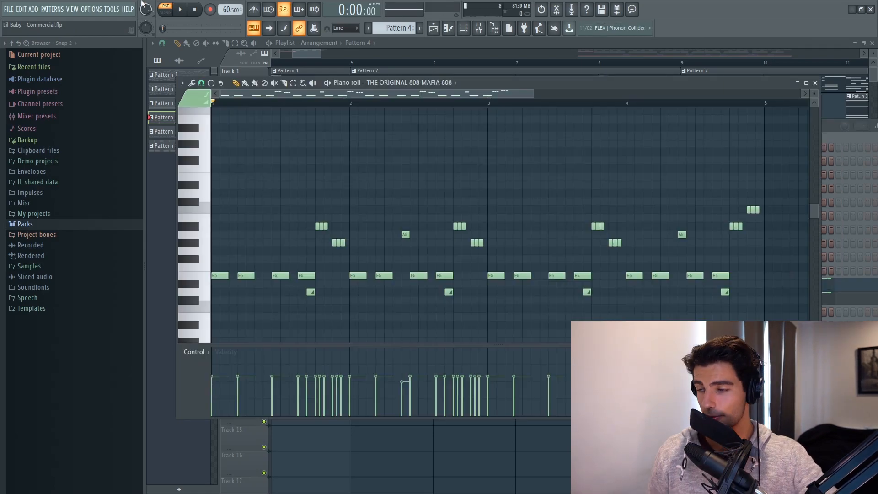
{"action": "key", "text": "space"}
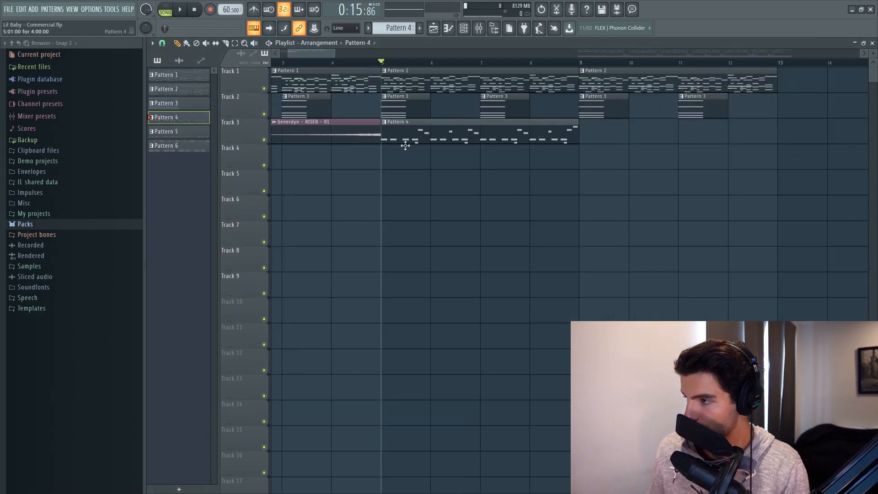
Step: Add another Pattern 4 clip from bar 9, directly after the first one, and play the arrangement
{"action": "left_click_drag", "start_coordinate": [649, 133], "coordinate": [592, 148]}
{"action": "key", "text": "space"}
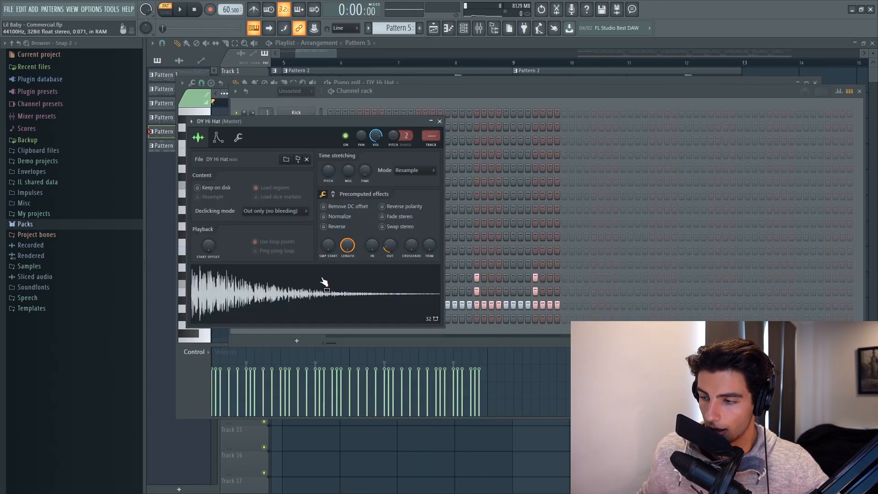
Step: Examine Pattern 5's DY Hi Hat notes in the piano roll and play them back
{"action": "left_click_drag", "start_coordinate": [390, 250], "coordinate": [390, 251]}
{"action": "key", "text": "F7"}
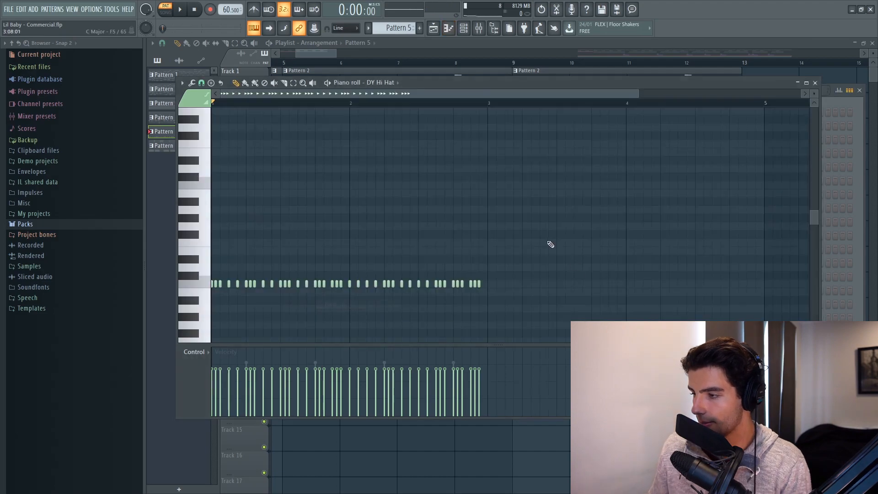
{"action": "scroll", "coordinate": [551, 245], "scroll_direction": "down", "scroll_amount": 3}
{"action": "key", "text": "space"}
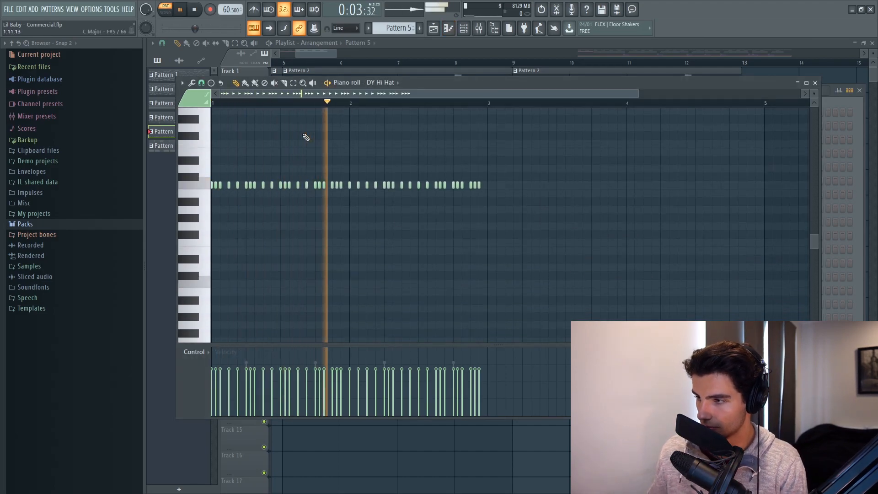
{"action": "key", "text": "space"}
Step: Audition the Luger Slap Clap and Metro Boomin Snare (1) channels used in Pattern 5, and return to the playlist
{"action": "key", "text": "F6"}
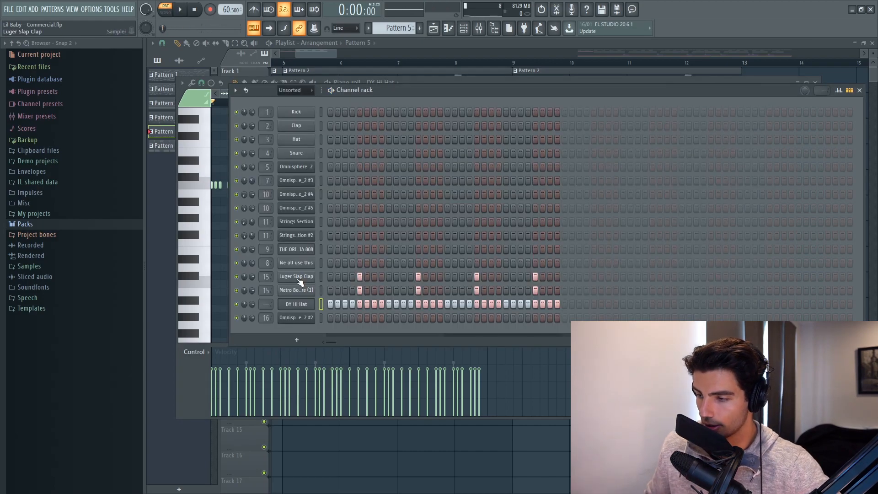
{"action": "left_click", "coordinate": [297, 277]}
{"action": "key", "text": "Escape"}
{"action": "left_click", "coordinate": [309, 290]}
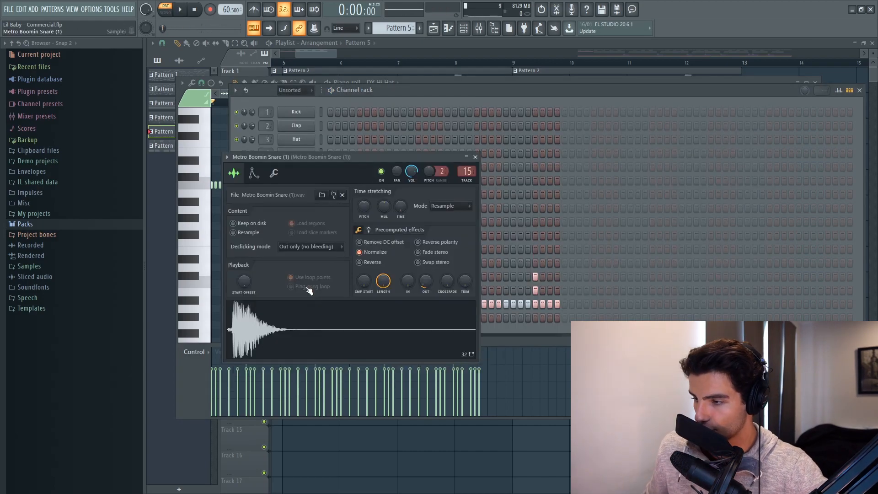
{"action": "key", "text": "F12"}
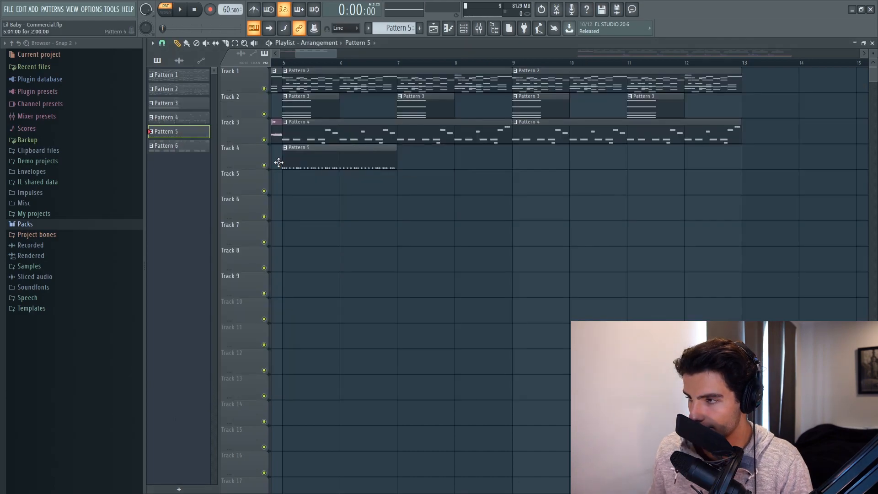
Step: Examine the full arrangement and its TrapParty_Riser-01 section, and listen to the part leading up to bar 13
{"action": "key", "text": "space"}
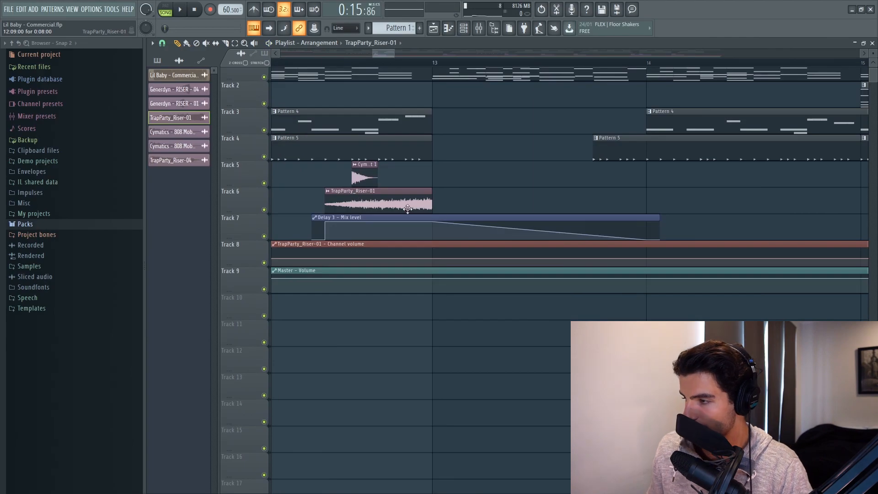
{"action": "scroll", "coordinate": [408, 208], "scroll_direction": "down", "scroll_amount": 5}
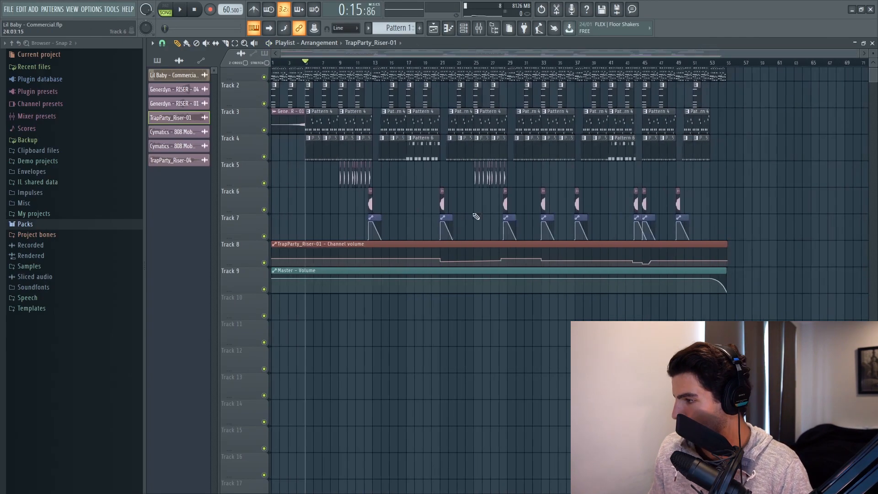
{"action": "double_click", "coordinate": [328, 206]}
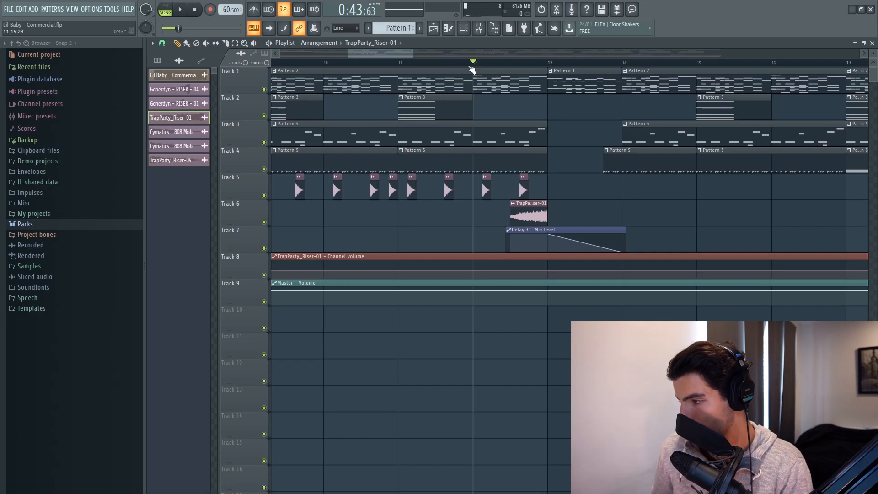
{"action": "key", "text": "space"}
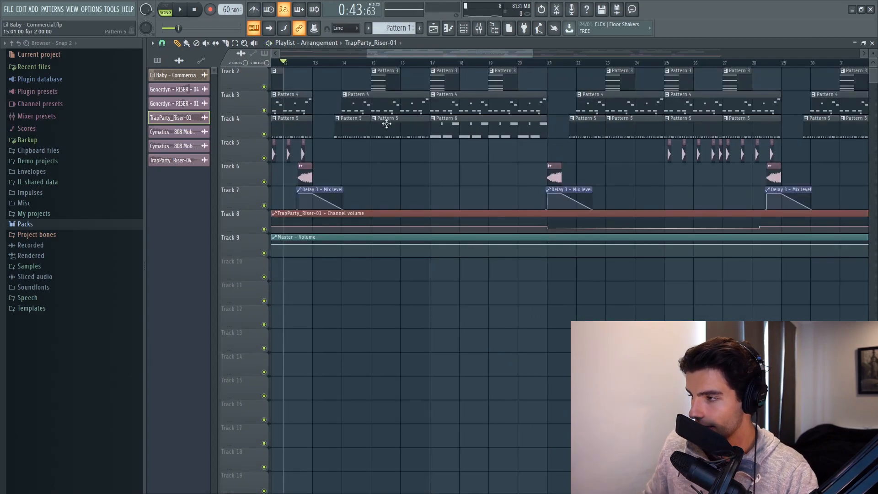
Step: Examine and play Pattern 6's Omnisphere_2 #2 notes in the piano roll
{"action": "double_click", "coordinate": [456, 133]}
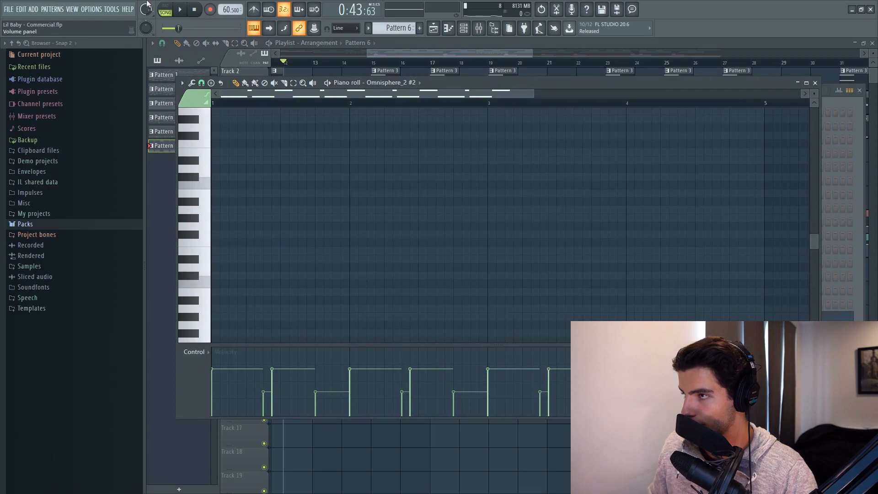
{"action": "left_click", "coordinate": [176, 9]}
{"action": "scroll", "coordinate": [535, 225], "scroll_direction": "up", "scroll_amount": 10}
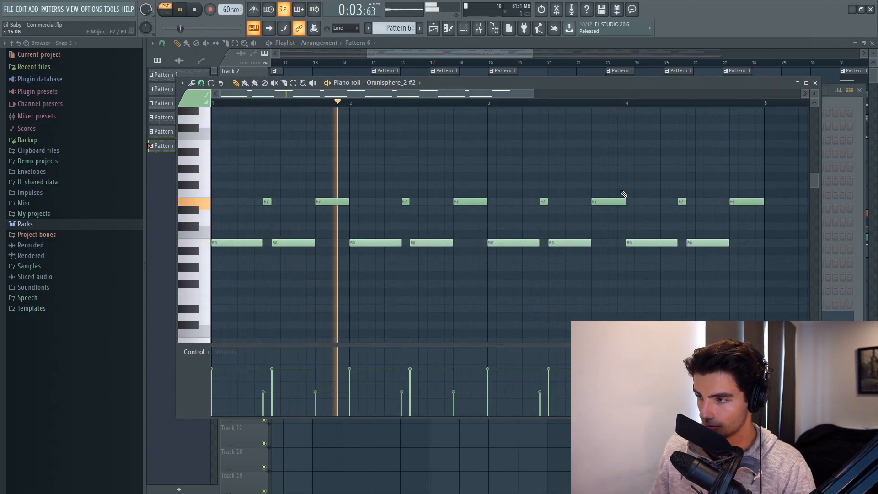
{"action": "key", "text": "space"}
Step: Examine the Old School Air Flute patch on the Omnisphere_2 #2 channel, including its A and B layers and effects
{"action": "key", "text": "F6"}
{"action": "left_click", "coordinate": [295, 317]}
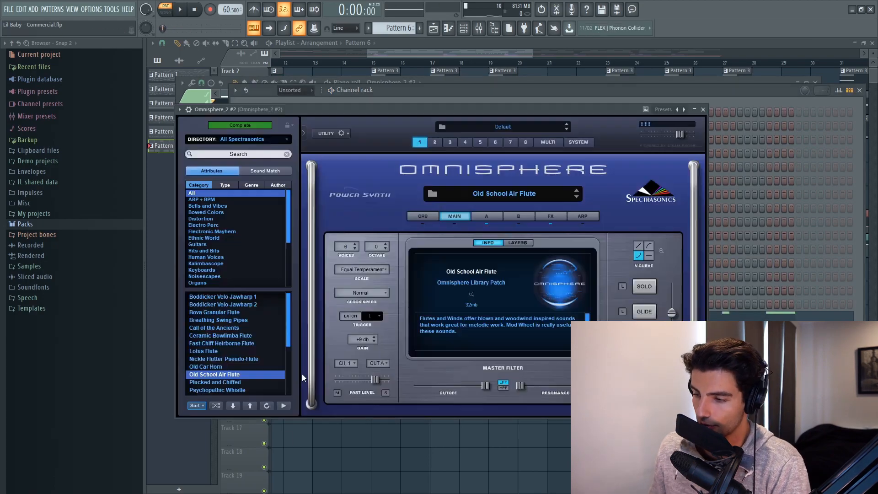
{"action": "left_click", "coordinate": [493, 220]}
{"action": "left_click", "coordinate": [521, 216]}
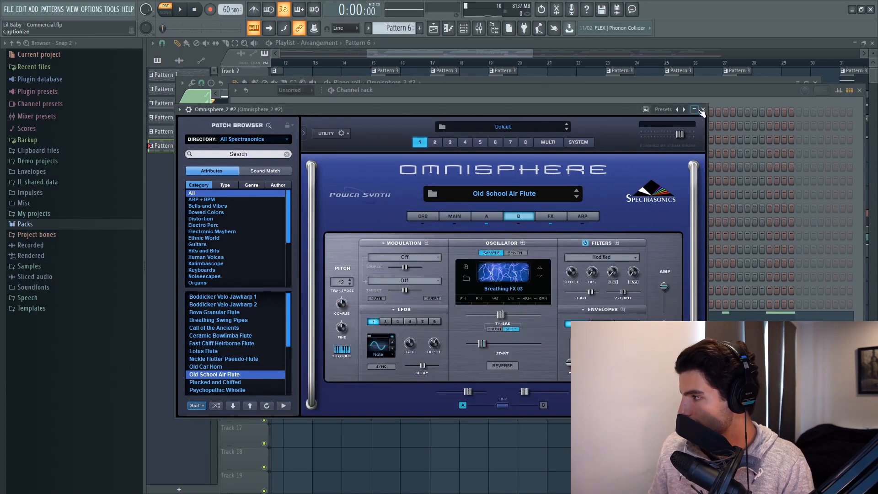
{"action": "left_click", "coordinate": [551, 216]}
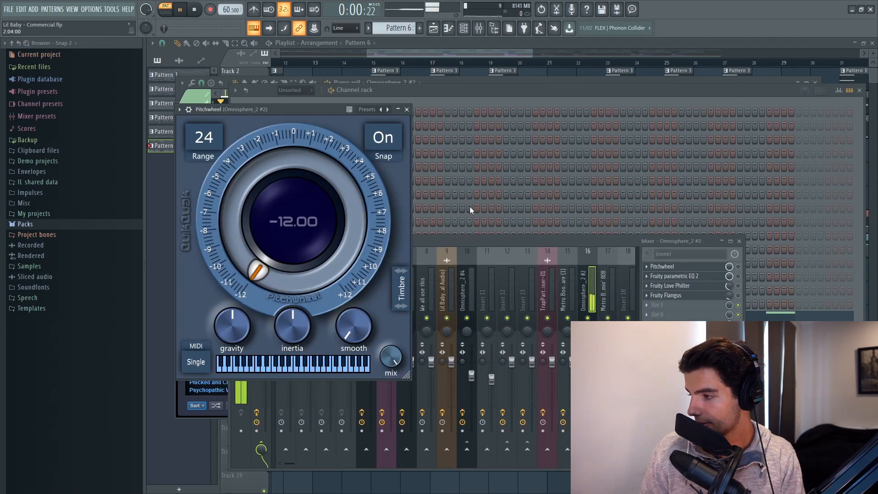
Step: Enable Pitchwheel, Fruity parametric EQ 2 and Fruity Love Philter one by one on the Omnisphere_2 #2 mixer track, examining each plus Fruity Flangus
{"action": "left_click", "coordinate": [740, 270]}
{"action": "left_click", "coordinate": [313, 110]}
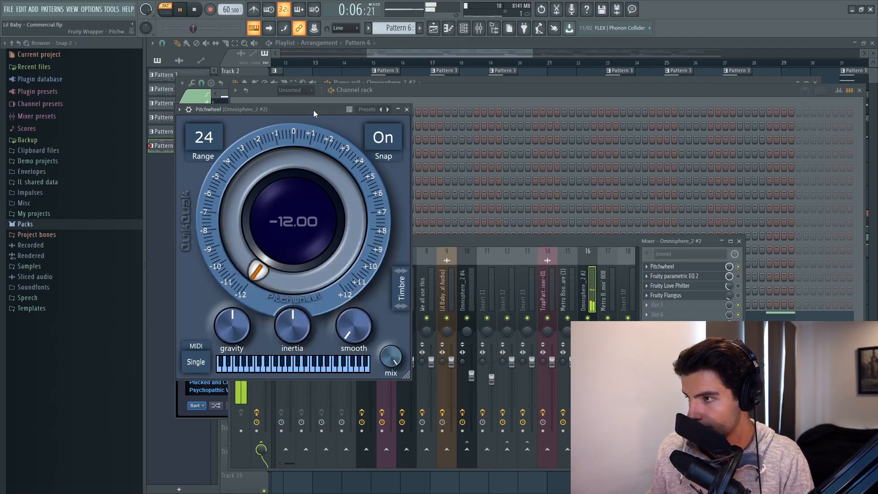
{"action": "left_click", "coordinate": [671, 276]}
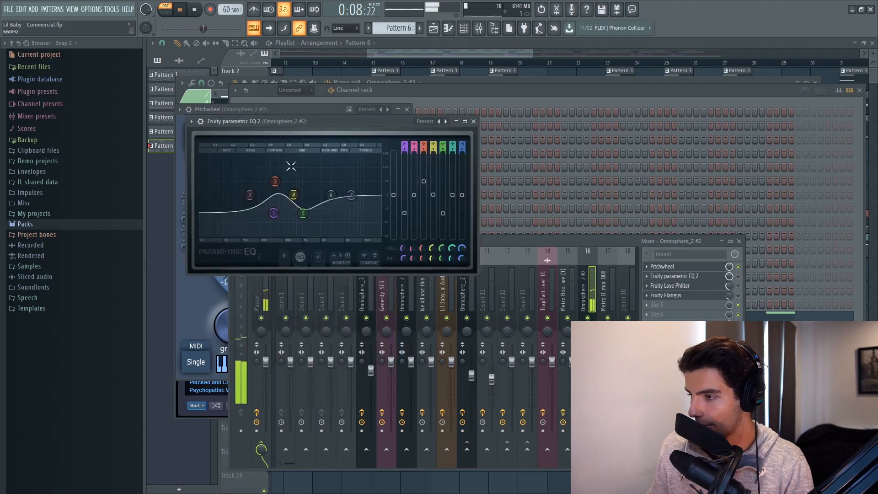
{"action": "left_click", "coordinate": [739, 276]}
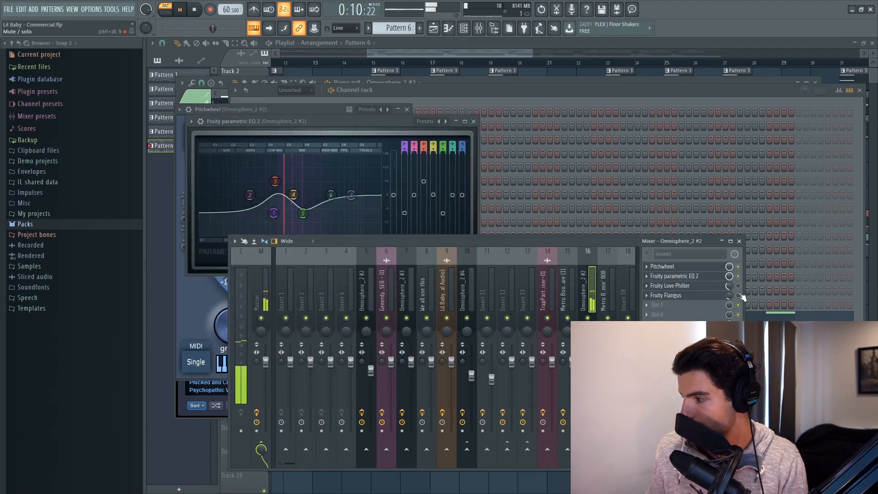
{"action": "left_click", "coordinate": [698, 287]}
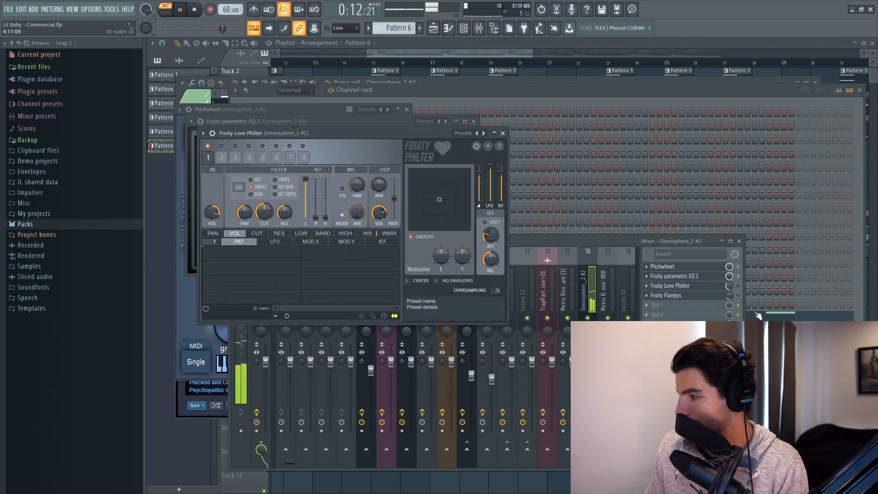
{"action": "left_click", "coordinate": [739, 286]}
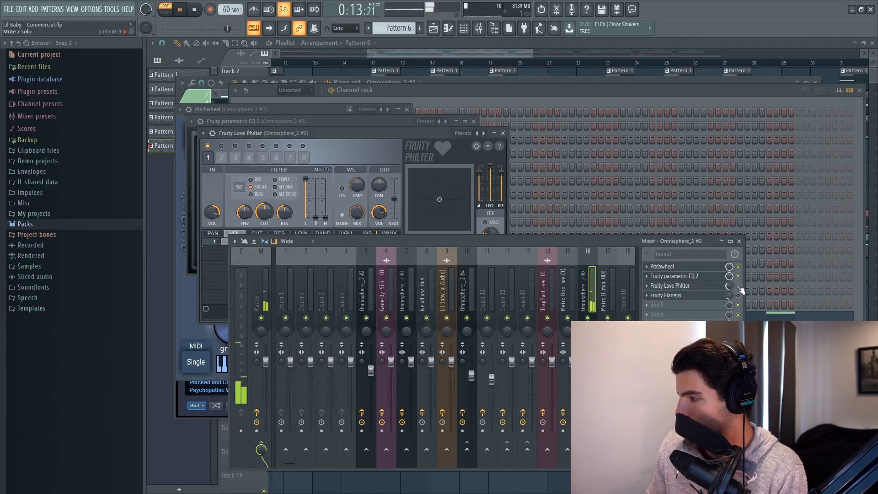
{"action": "left_click", "coordinate": [680, 298]}
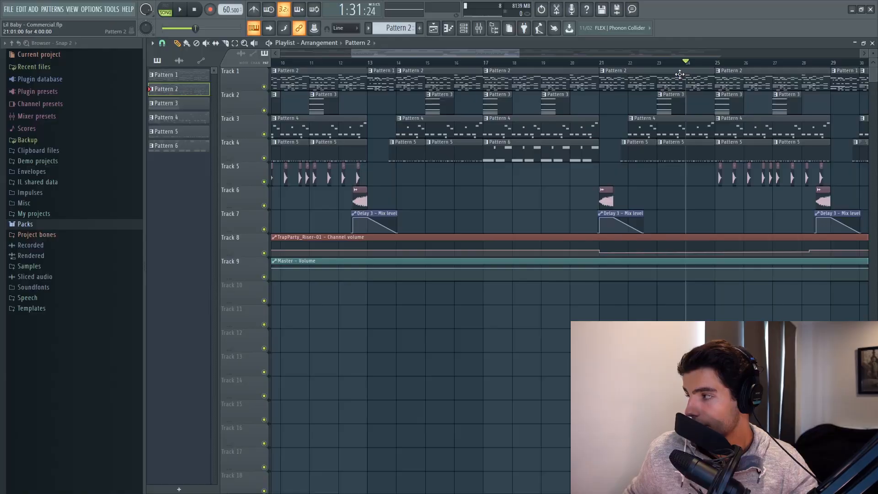
Step: Examine Pattern 2's Omnisphere_2 notes and the closing section of the arrangement up to bar 55
{"action": "double_click", "coordinate": [680, 74]}
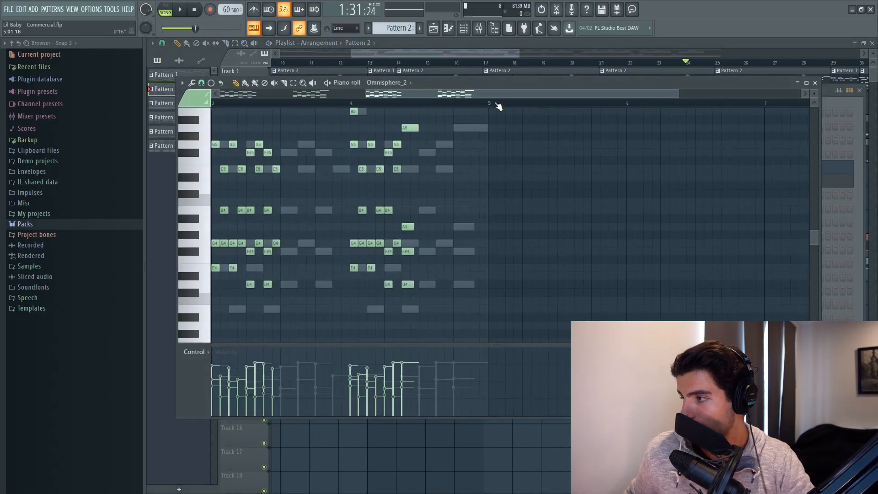
{"action": "left_click_drag", "start_coordinate": [496, 94], "coordinate": [349, 94]}
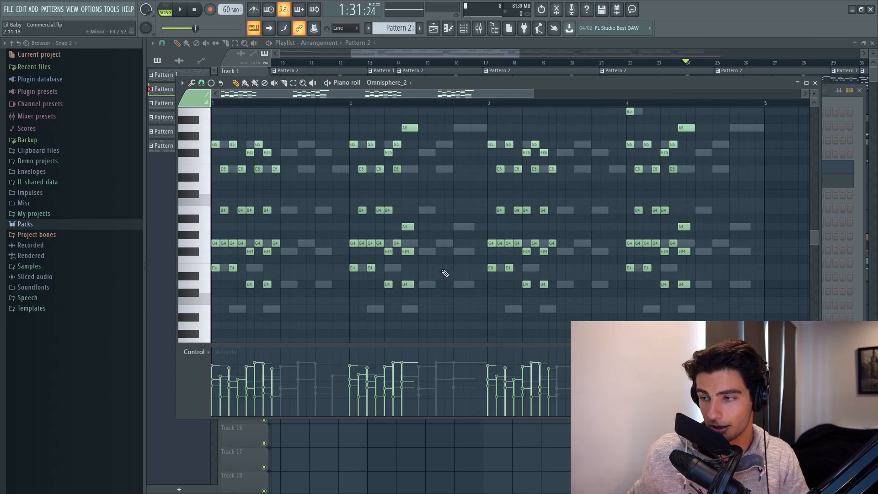
{"action": "left_click_drag", "start_coordinate": [399, 53], "coordinate": [660, 53]}
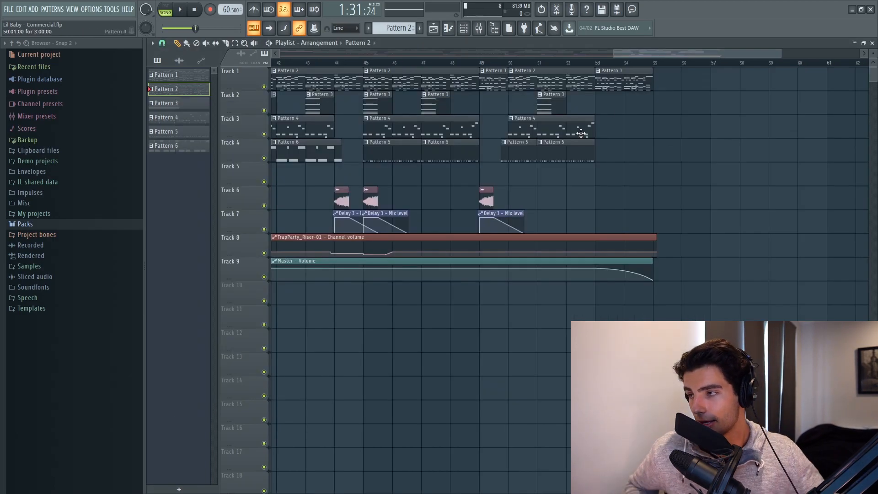